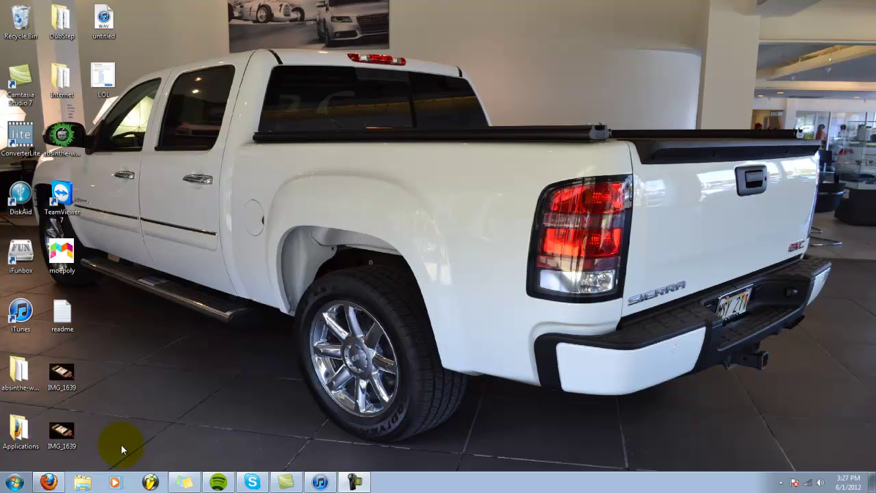
Step: Load shop.technetec.com in Firefox's address bar from the VIP Repo Access page
left_click(48, 482)
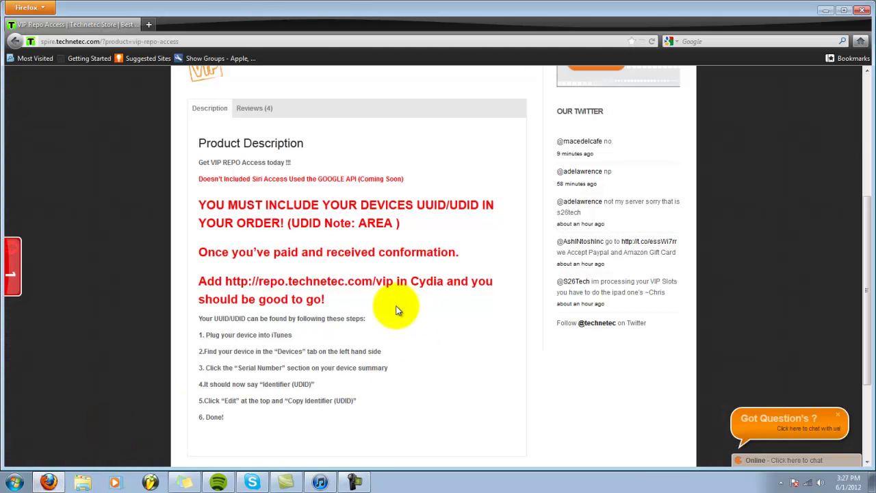
scroll(392, 301, "up", 5)
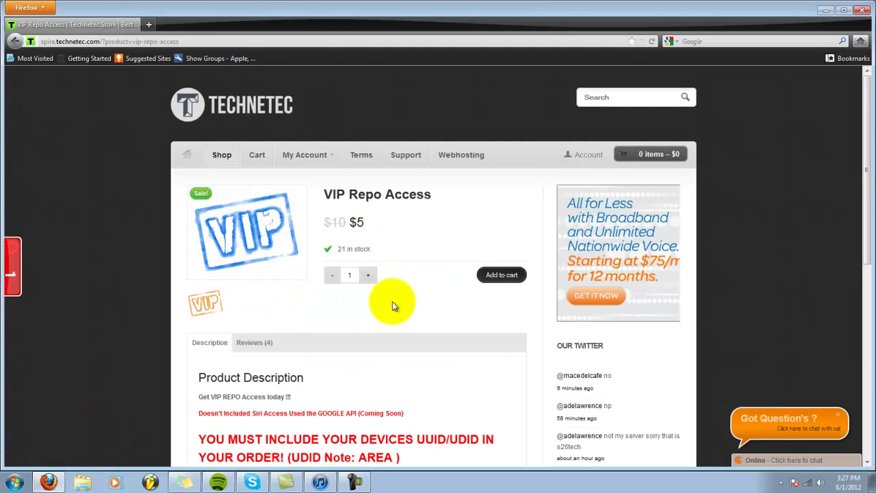
left_click(94, 41)
type("shop.technetec.com")
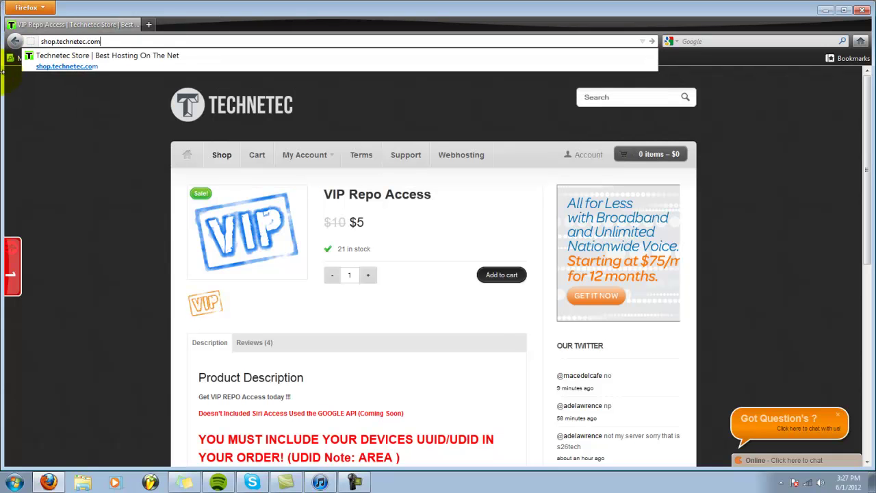
key("Return")
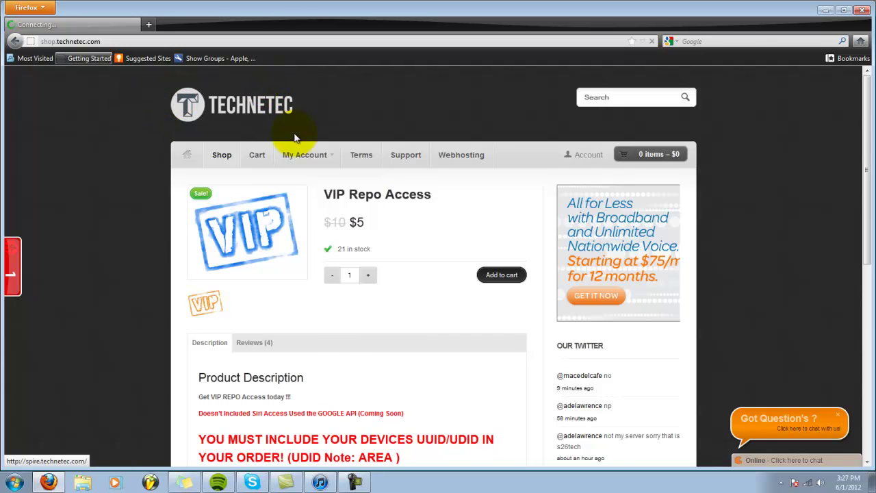
Step: Scroll to Featured Products on the shop home page and open VIP Repo Access
scroll(372, 195, "down", 3)
scroll(372, 196, "up", 3)
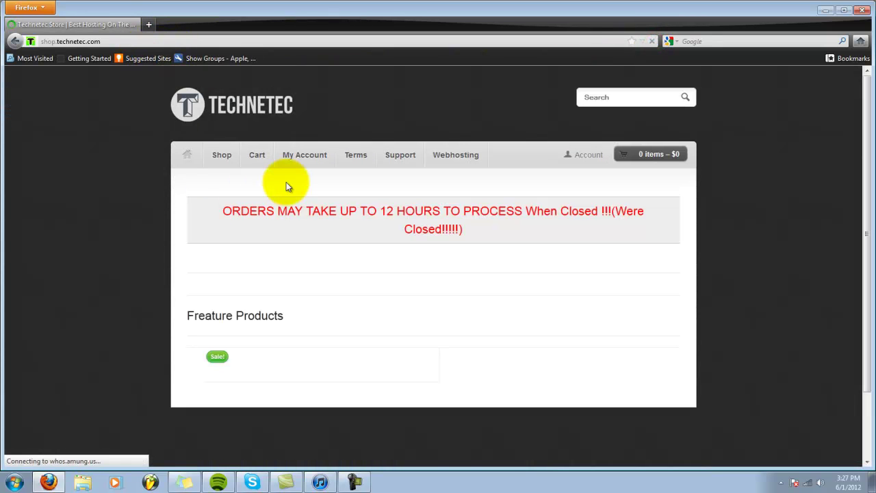
scroll(502, 195, "down", 3)
scroll(501, 202, "down", 5)
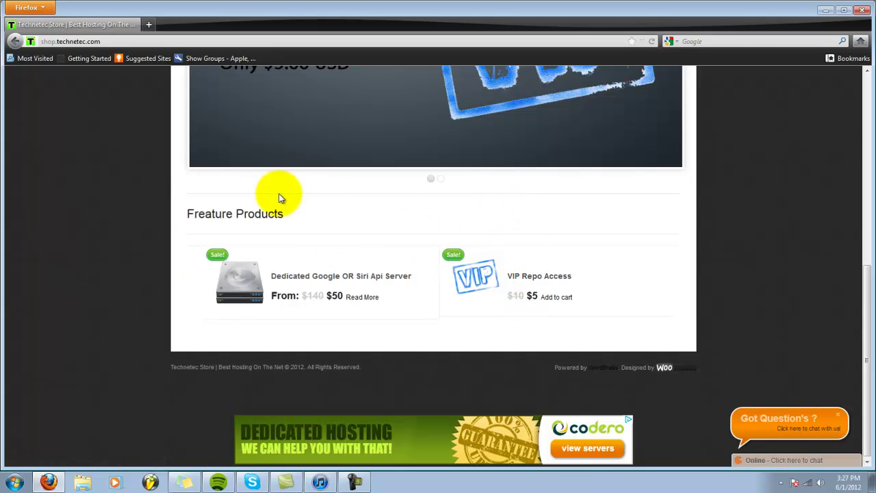
left_click_drag(191, 213, 306, 236)
left_click(370, 215)
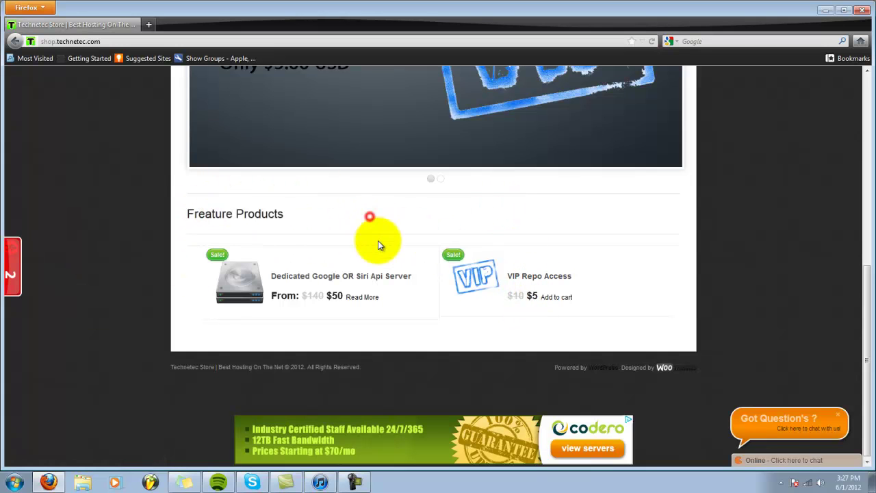
left_click(530, 280)
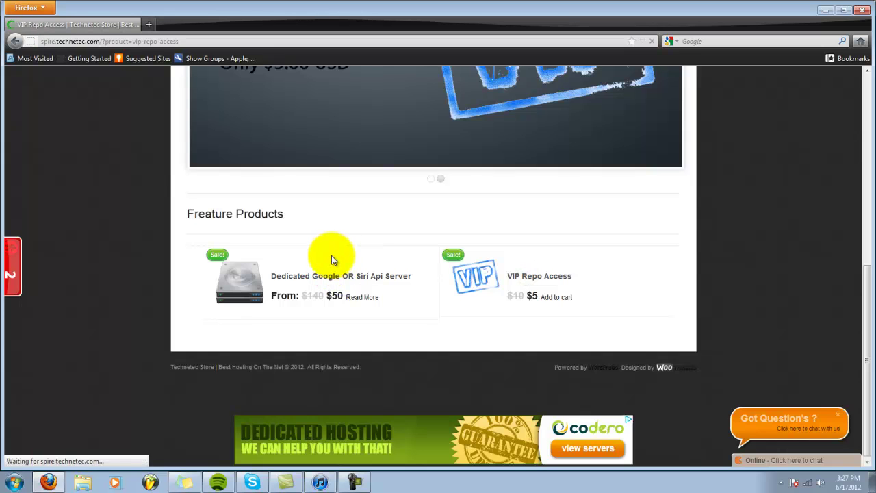
Step: Raise the VIP Repo Access quantity to 2 and read the UDID-finding instructions
scroll(411, 226, "down", 2)
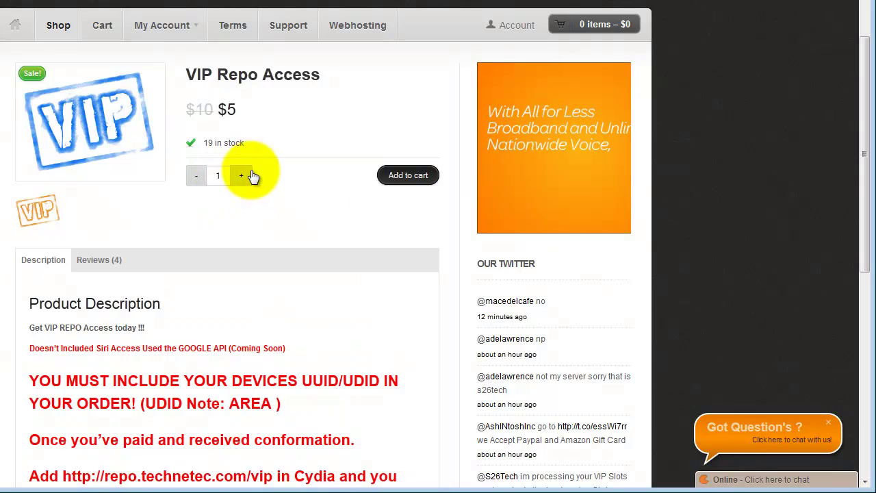
left_click(241, 175)
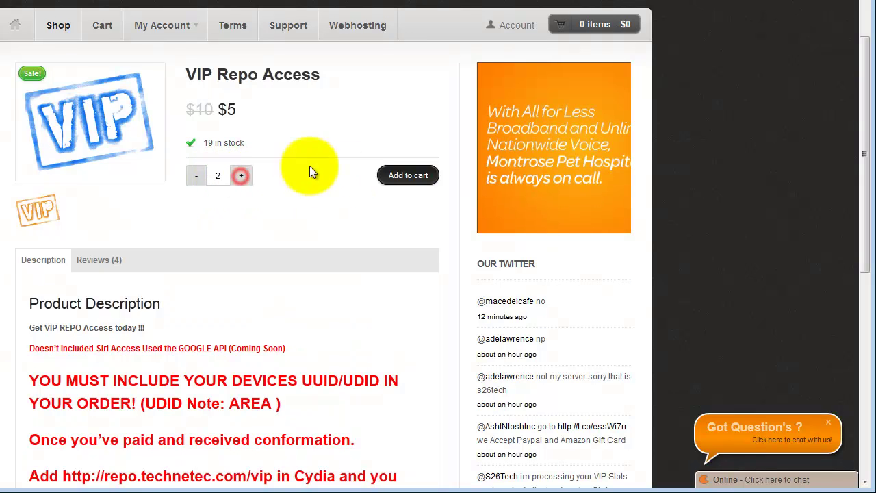
left_click(339, 166)
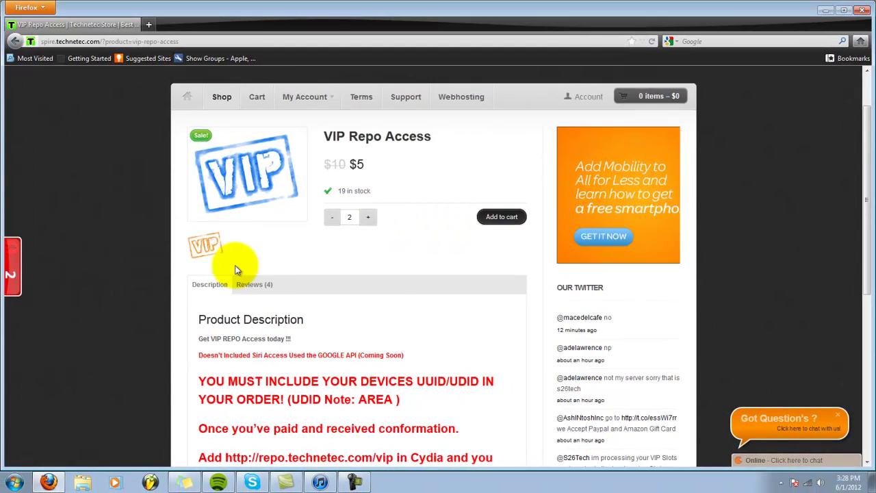
scroll(235, 265, "down", 3)
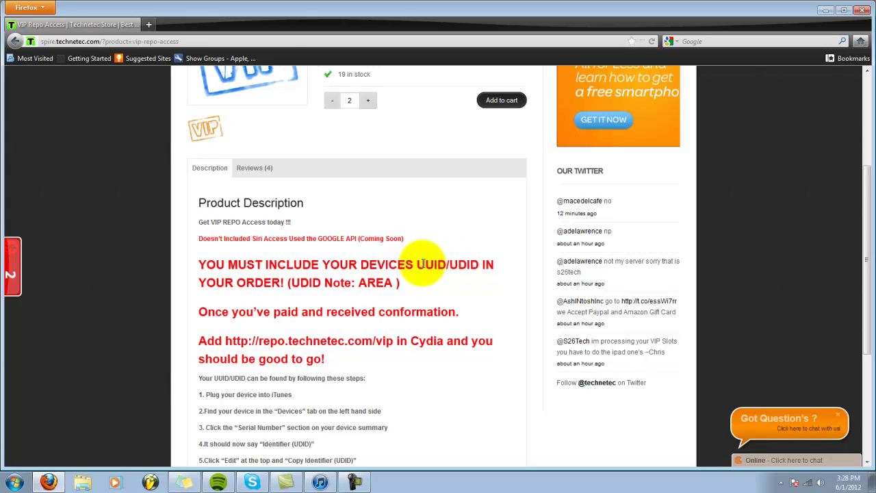
left_click(320, 485)
scroll(383, 328, "down", 3)
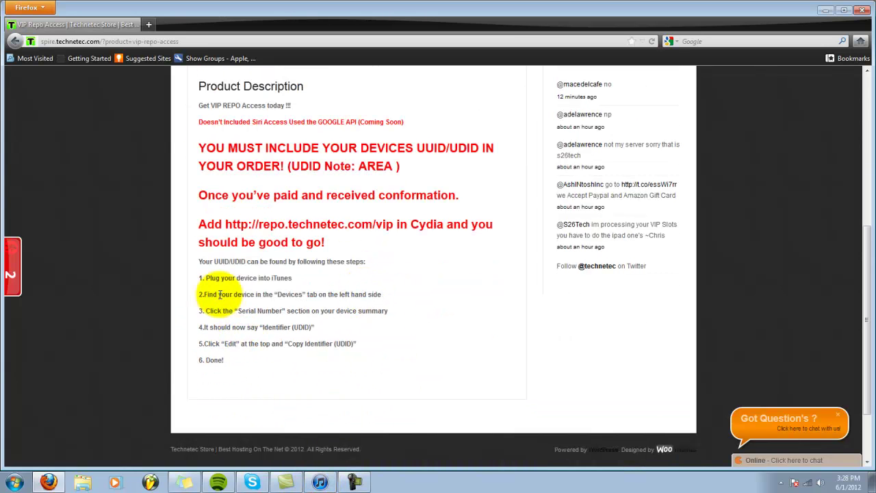
Step: Select the iPhone in iTunes, reveal its UDID, and copy the Identifier via Edit
left_click(219, 261)
left_click(258, 305)
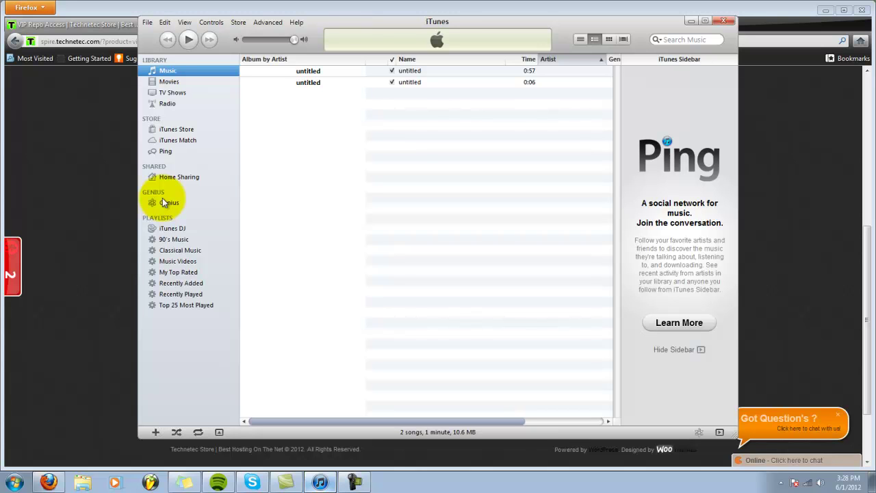
left_click(172, 191)
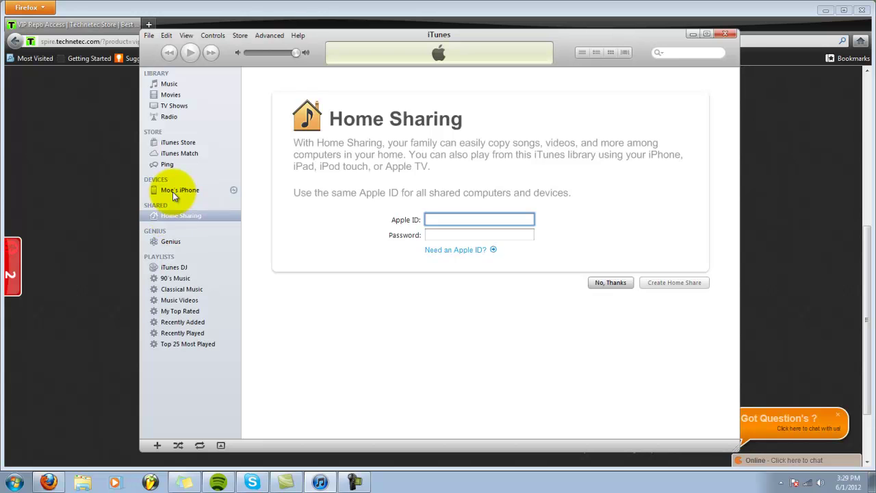
left_click(173, 191)
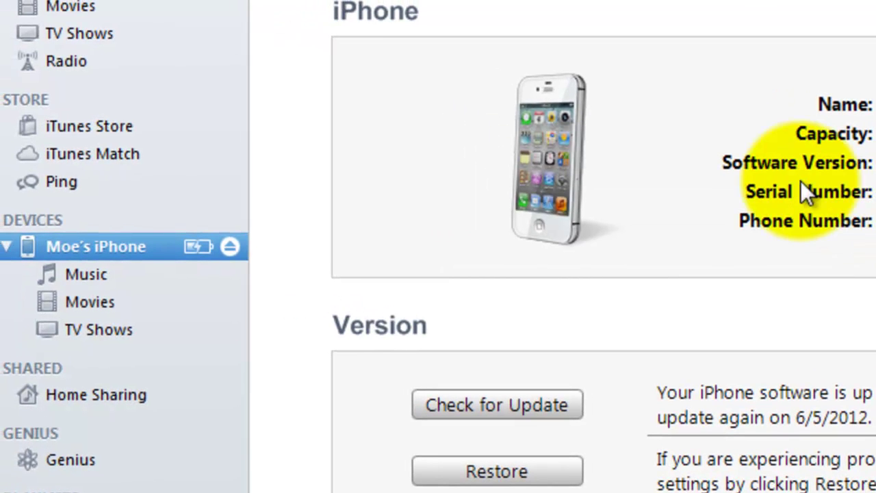
left_click(856, 193)
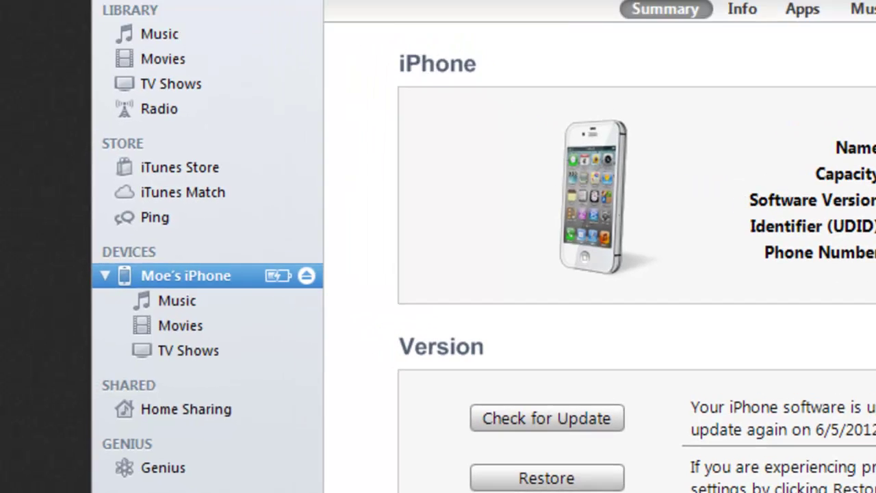
left_click(274, 37)
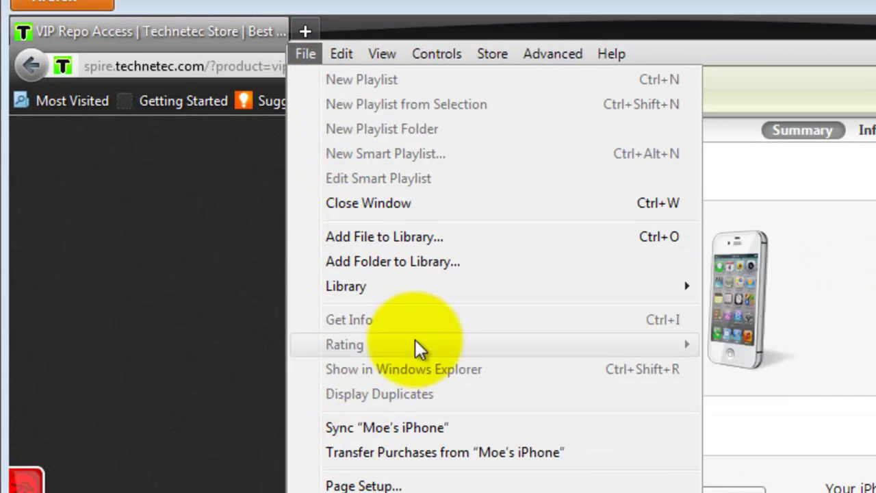
mouse_move(341, 53)
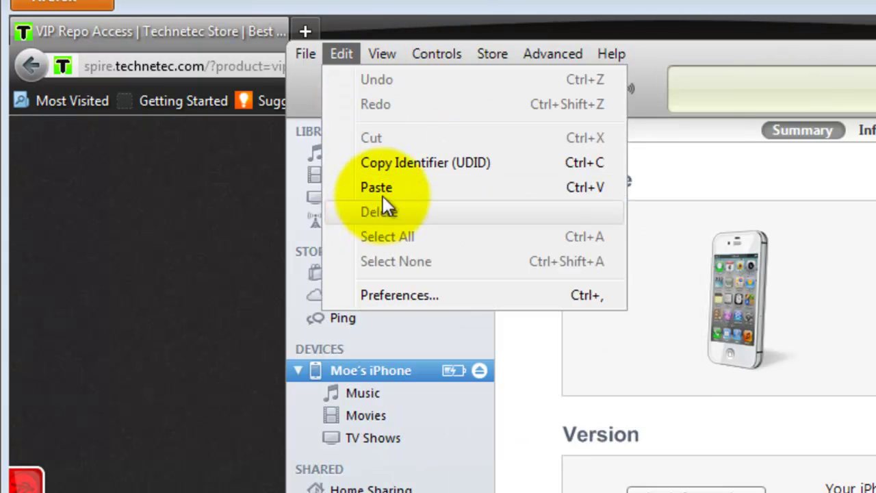
left_click(388, 166)
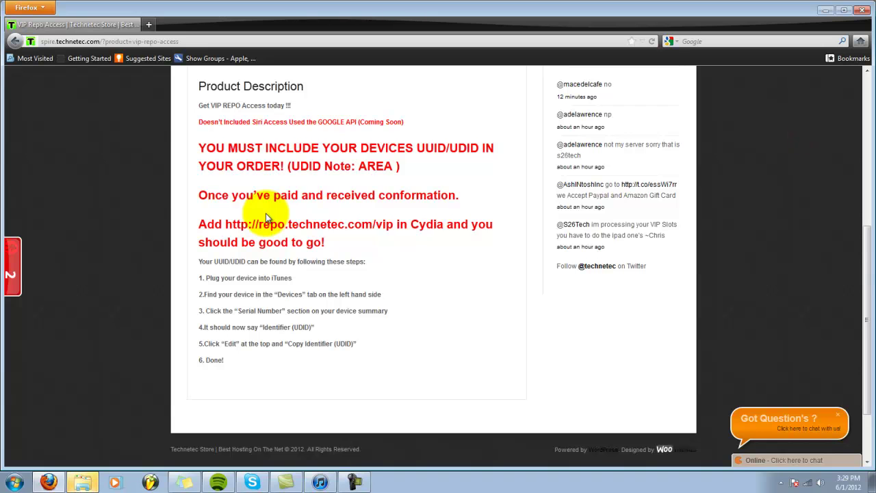
Step: Add the second VIP Repo Access and open the cart showing 2 items for $10
scroll(268, 215, "up", 3)
left_click(502, 159)
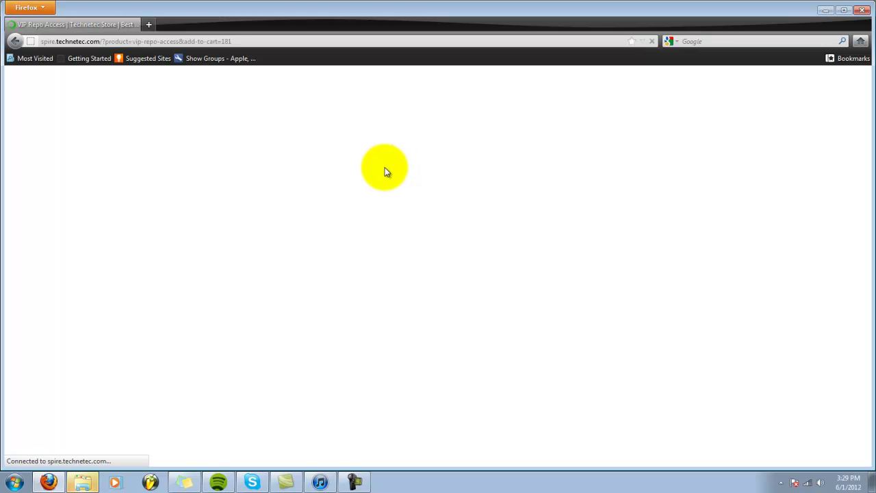
scroll(350, 183, "down", 3)
scroll(351, 182, "down", 1)
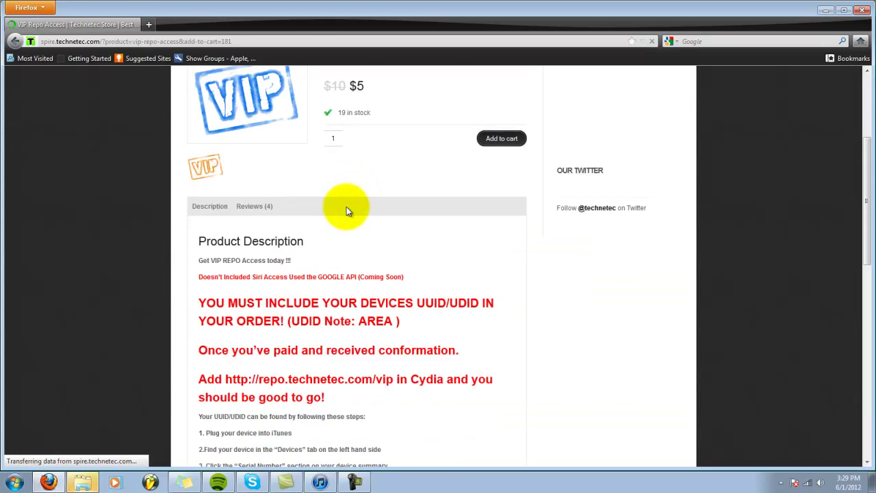
scroll(343, 207, "down", 2)
scroll(342, 208, "down", 1)
scroll(349, 207, "up", 6)
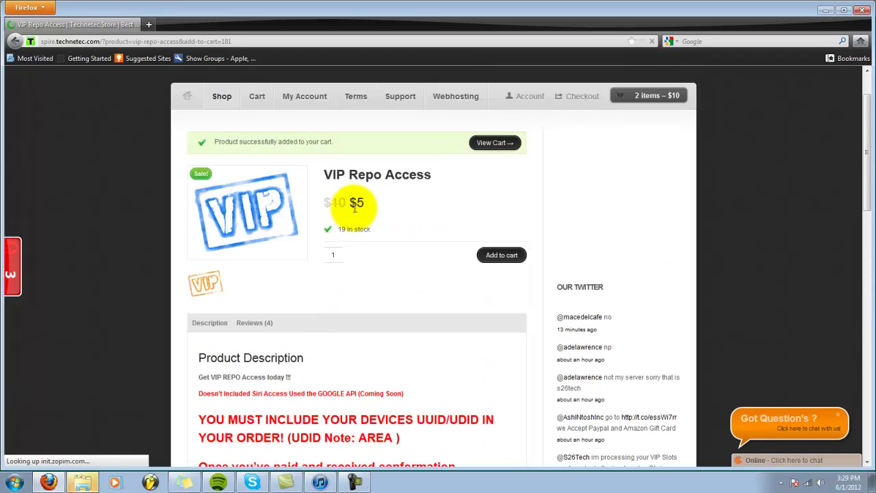
left_click(645, 96)
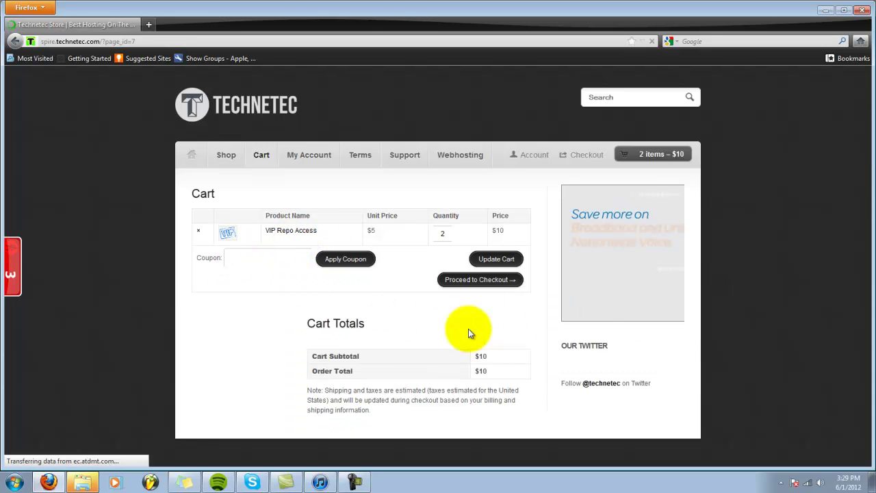
scroll(448, 274, "down", 2)
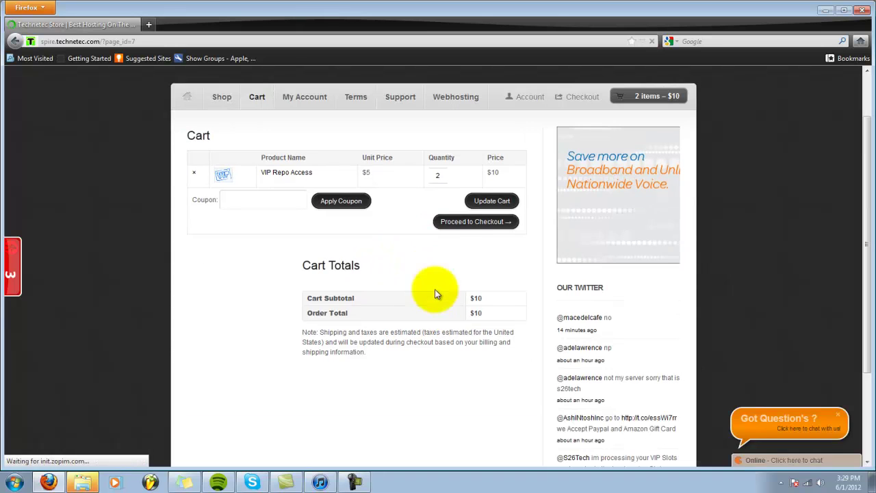
Step: Proceed to checkout and paste the copied UDID into the UDID box
left_click(465, 227)
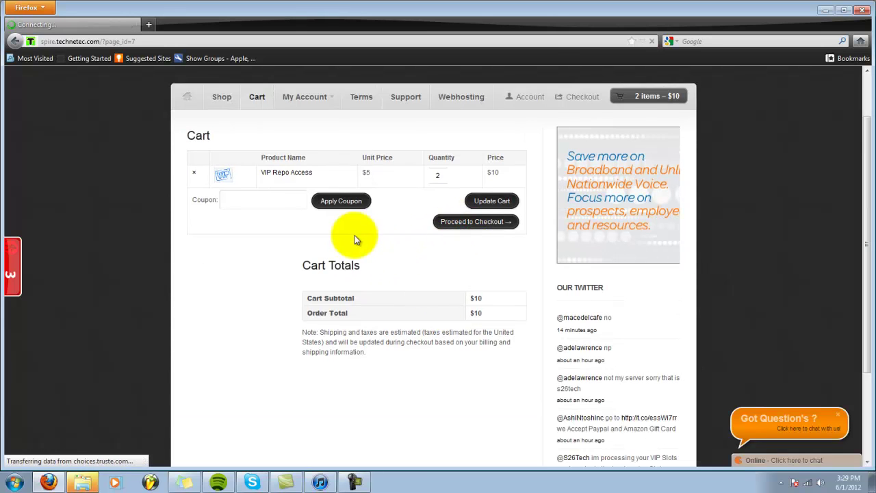
scroll(355, 238, "down", 3)
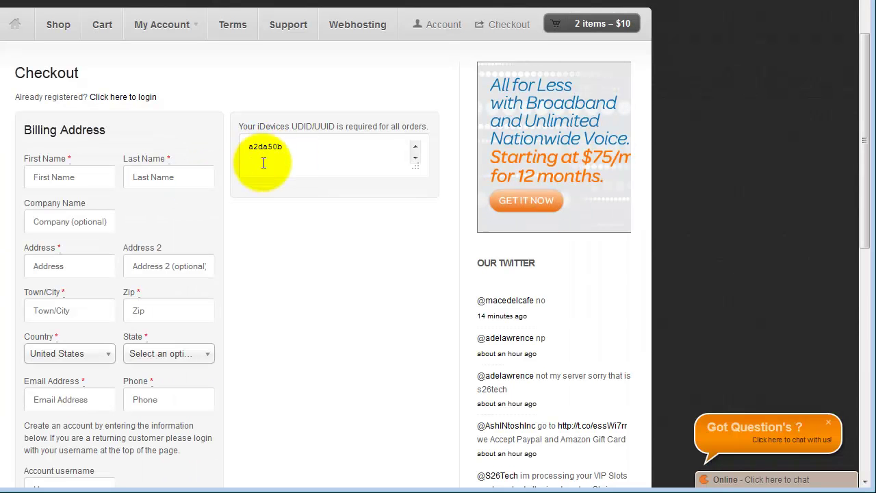
right_click(283, 165)
left_click(301, 212)
Step: Fill in the billing first name, last name, both address lines and town
left_click(469, 147)
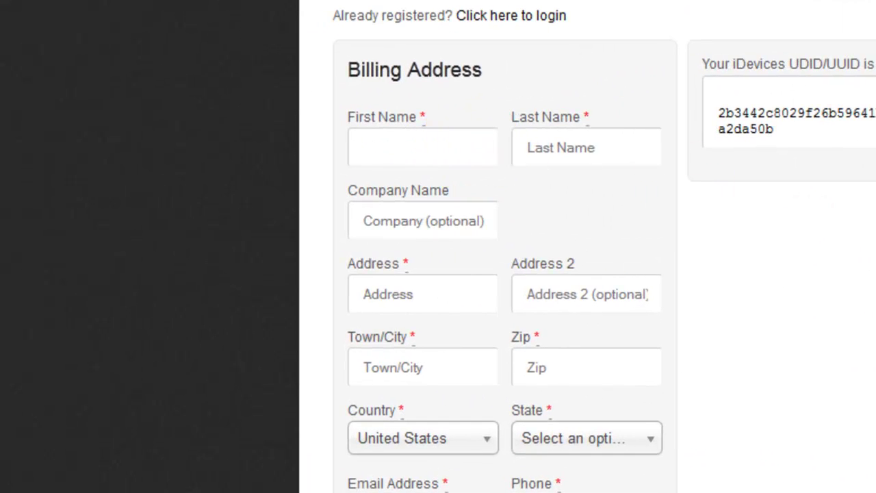
type("ferewirjio")
key("Tab")
type("joijiojioj")
key("Tab")
key("Tab")
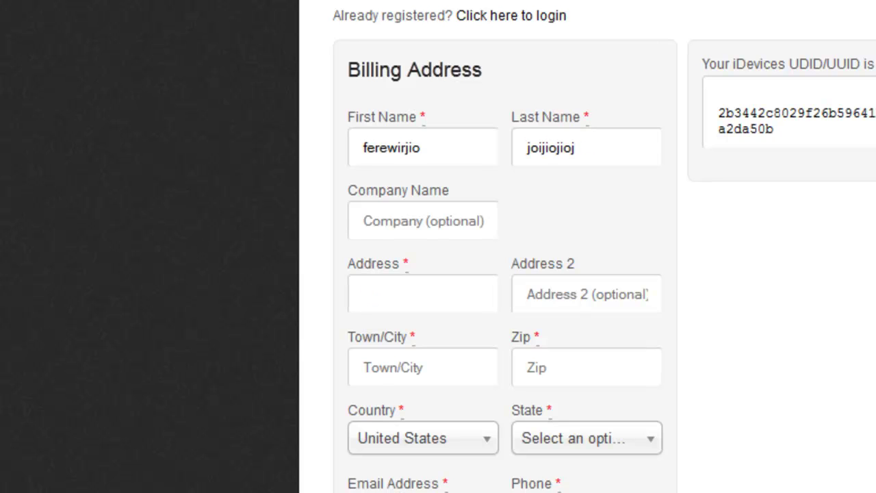
type("26845")
key("Tab")
type("5")
key("Tab")
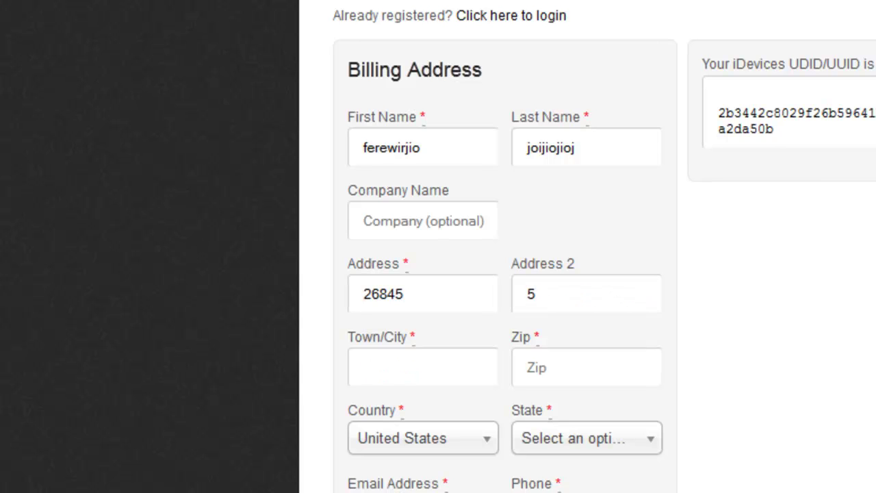
type("HEl")
type("Town")
key("Tab")
Step: Enter the billing zip code, email address and phone number
scroll(847, 64, "down", 2)
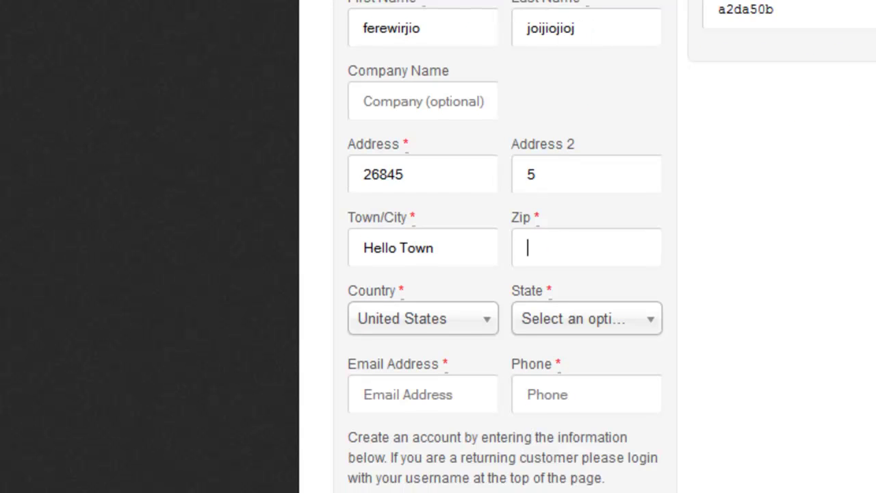
scroll(847, 65, "down", 8)
scroll(573, 98, "up", 5)
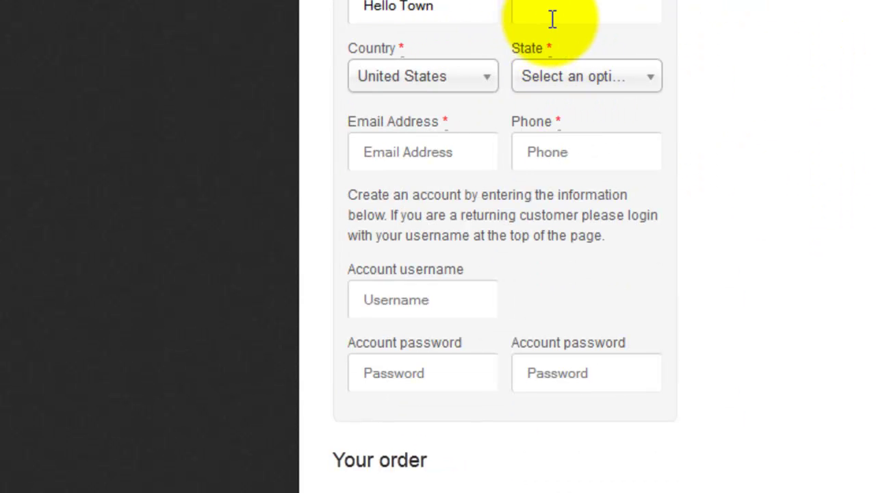
type("dere3")
left_click(434, 157)
type("3434")
left_click(622, 147)
type("34343")
scroll(723, 402, "down", 3)
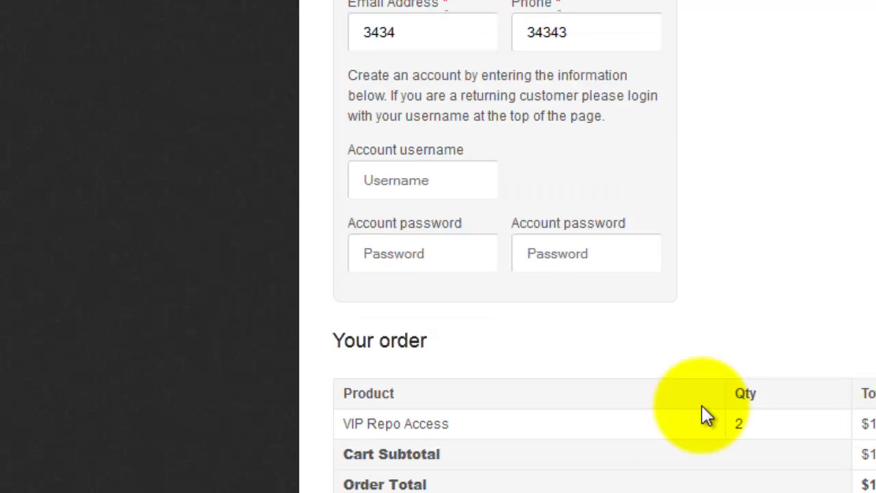
Step: Accept the terms & conditions and place the order
scroll(723, 401, "down", 3)
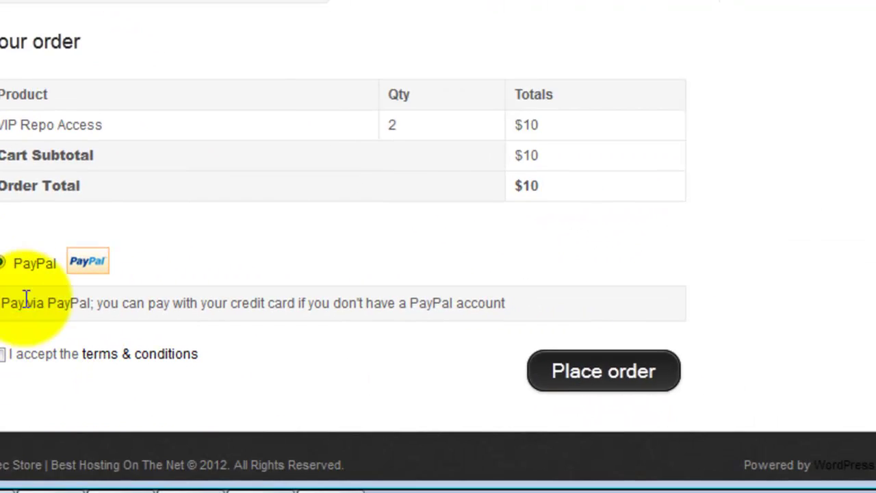
left_click(14, 355)
left_click(579, 382)
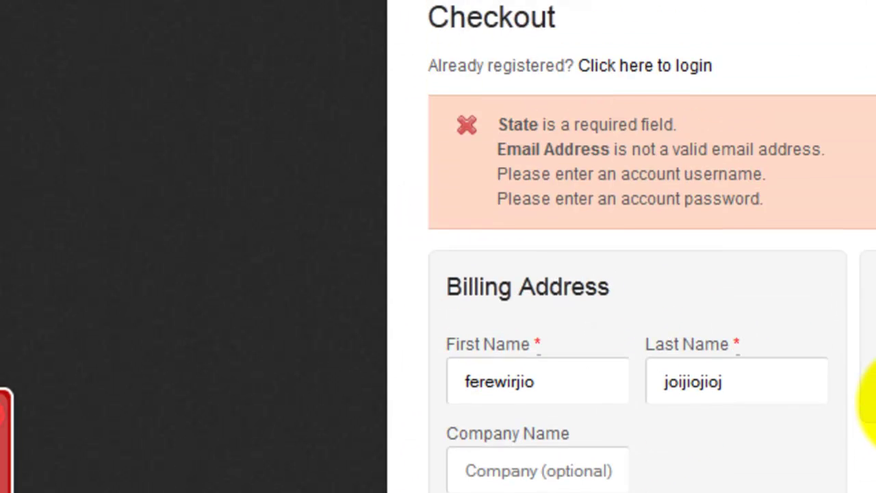
Step: Review the checkout errors: missing State, invalid email, missing account username and password
scroll(623, 225, "down", 2)
scroll(778, 256, "down", 4)
scroll(856, 329, "down", 2)
scroll(860, 363, "down", 4)
scroll(861, 363, "up", 15)
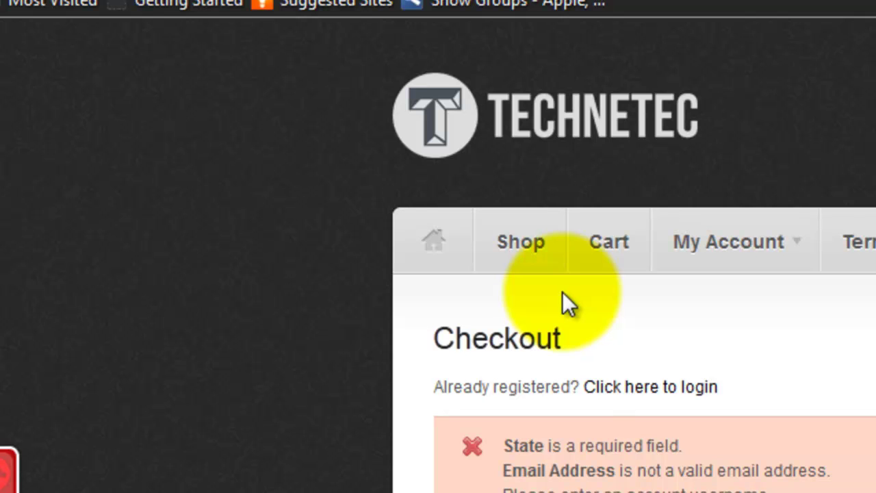
left_click(615, 340)
left_click_drag(613, 339, 522, 336)
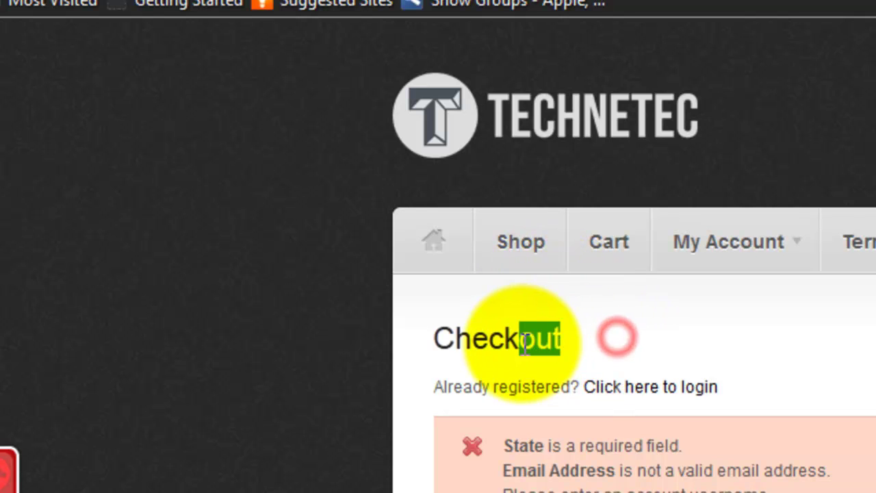
left_click(581, 342)
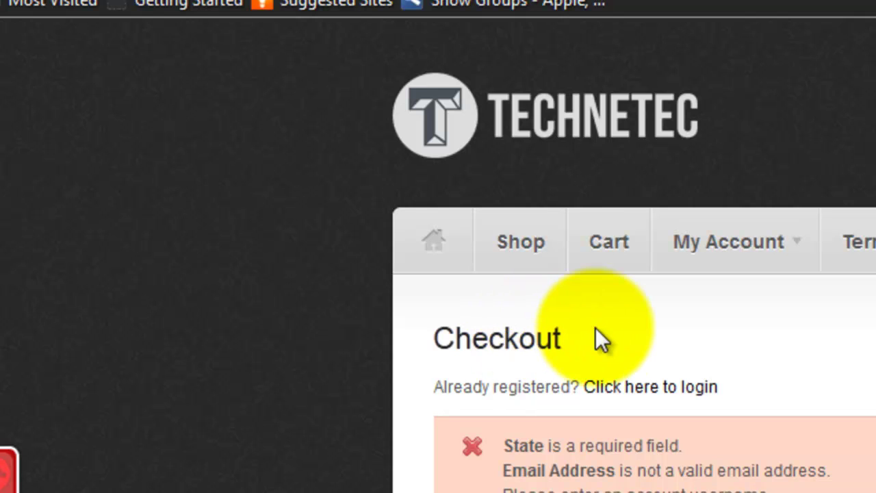